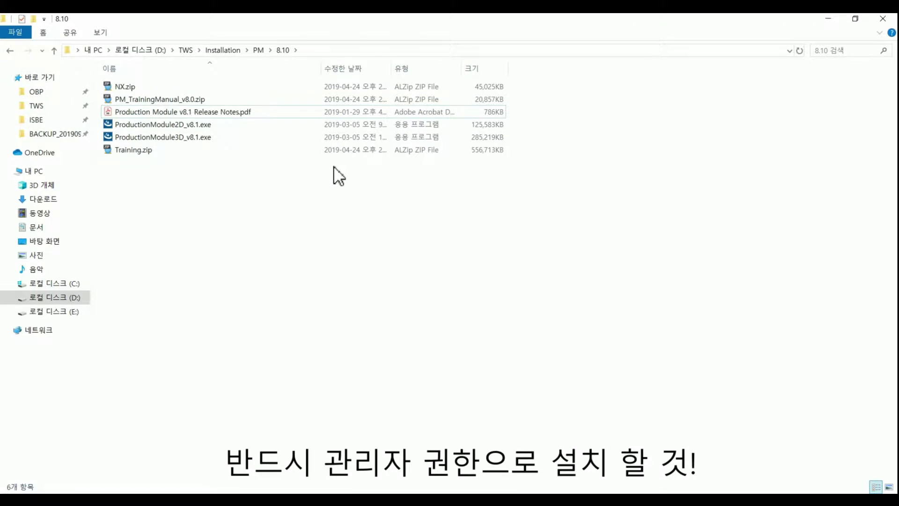
Check the available file actions for ProductionModule3D_v8.1.exe, including running it as administrator
left_click(159, 139)
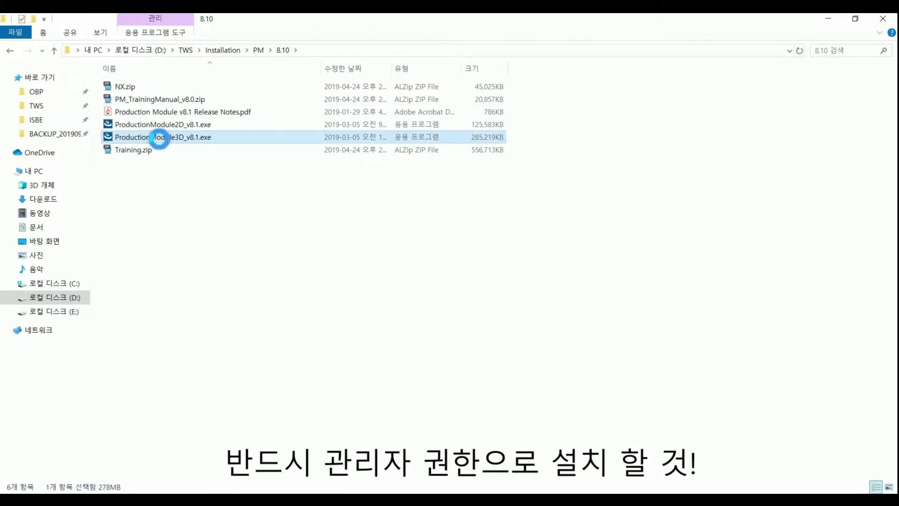
right_click(159, 139)
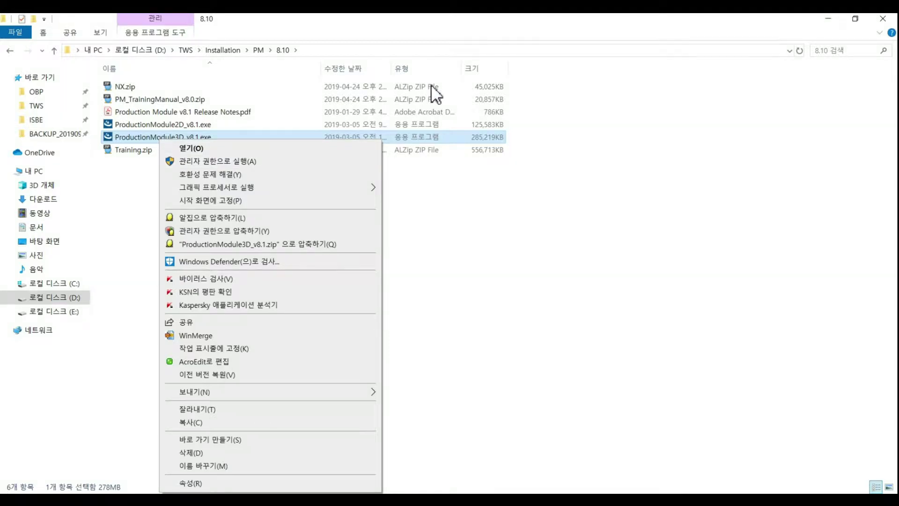
left_click(495, 233)
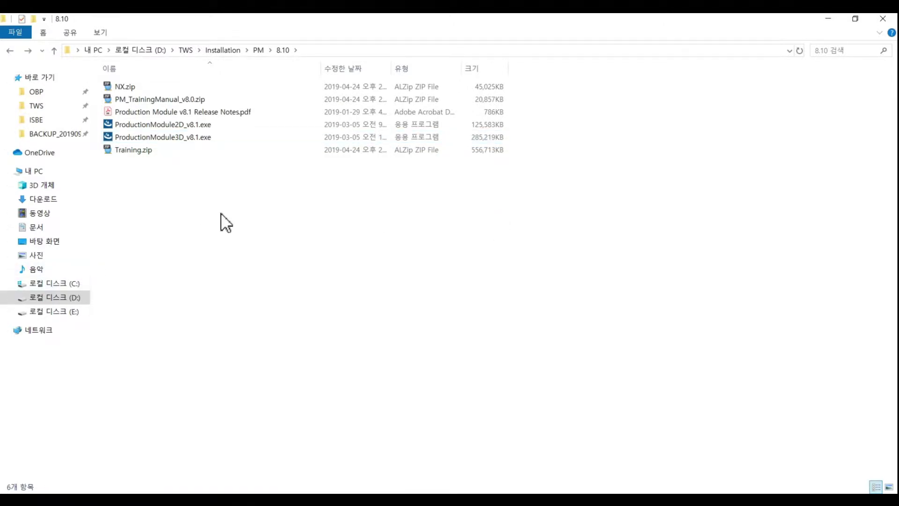
Open the ThirdWaveSystems folder on the C: drive and show its full path
left_click(67, 283)
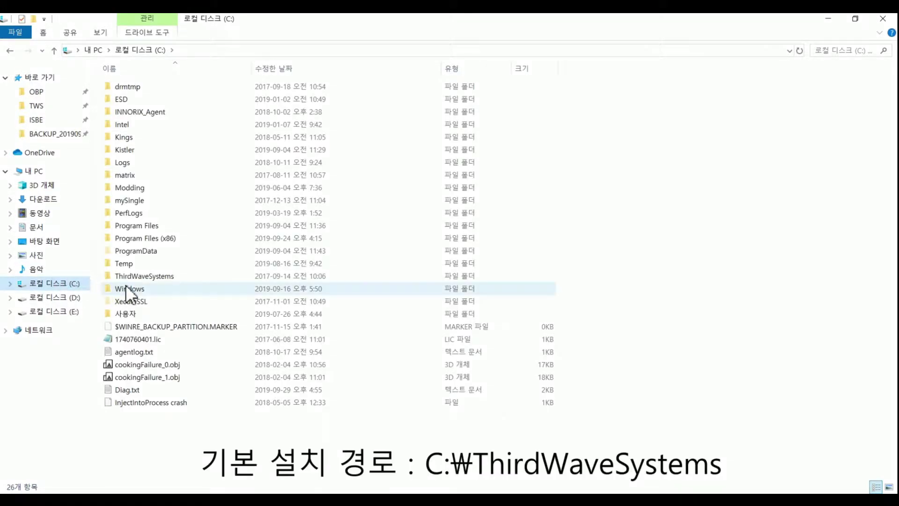
left_click(156, 277)
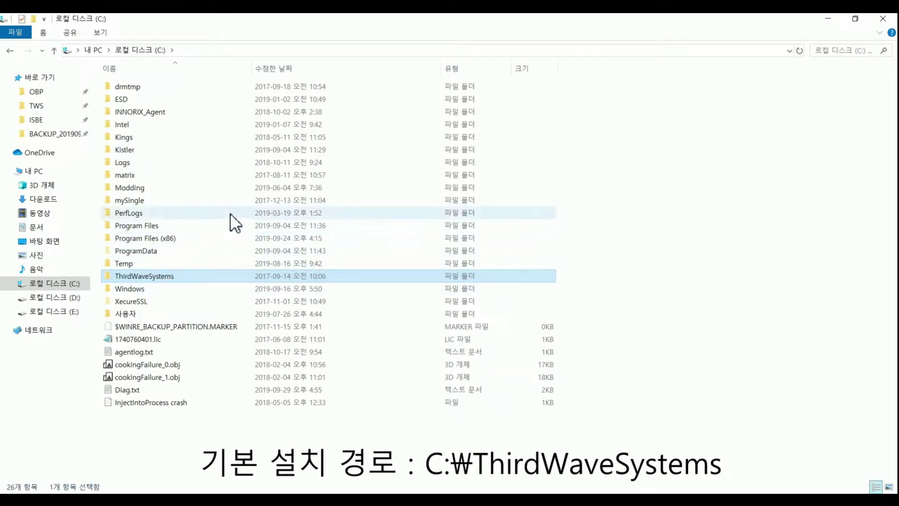
left_click(216, 51)
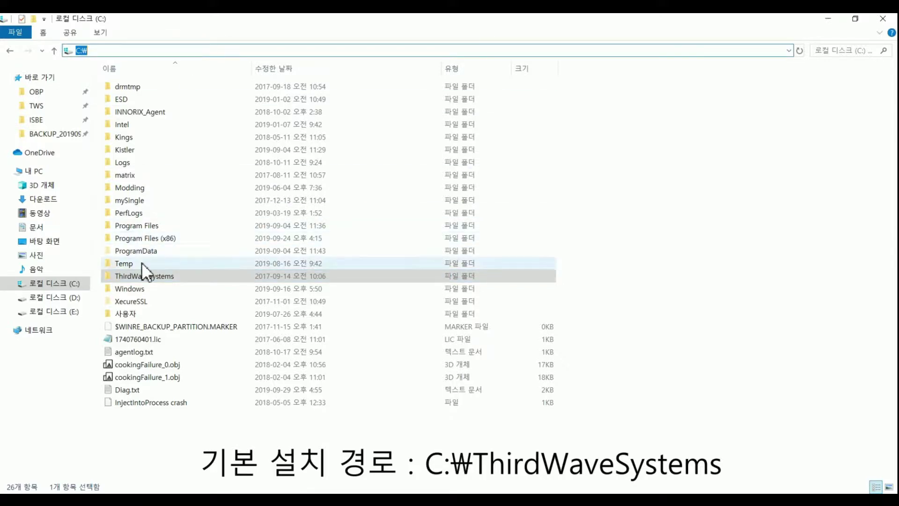
left_click(144, 282)
double_click(143, 276)
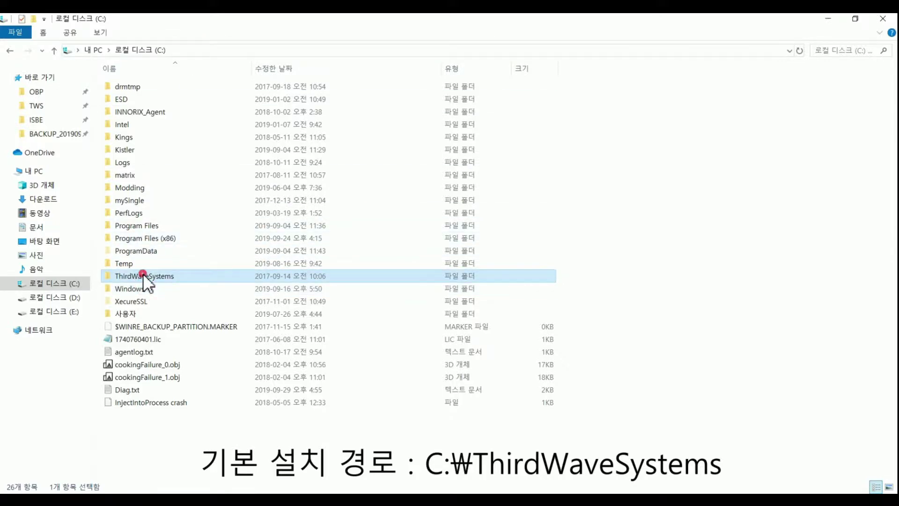
left_click(280, 50)
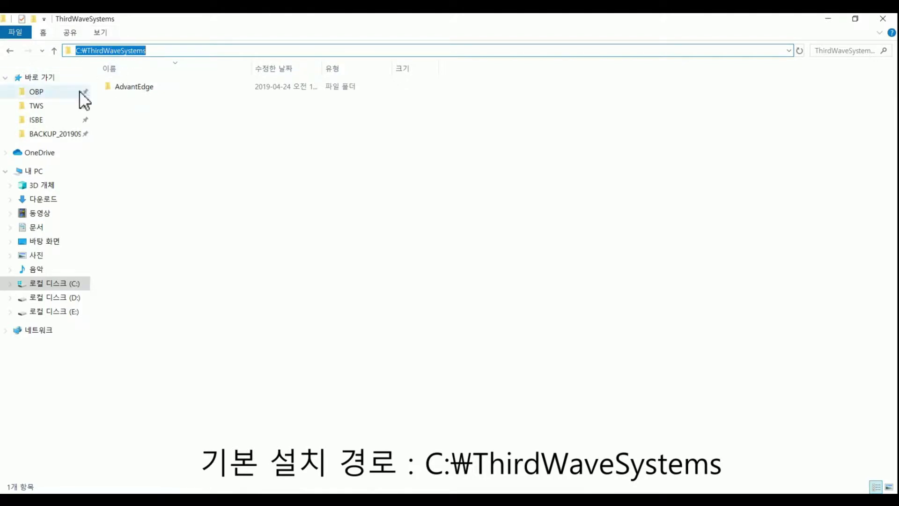
left_click(206, 364)
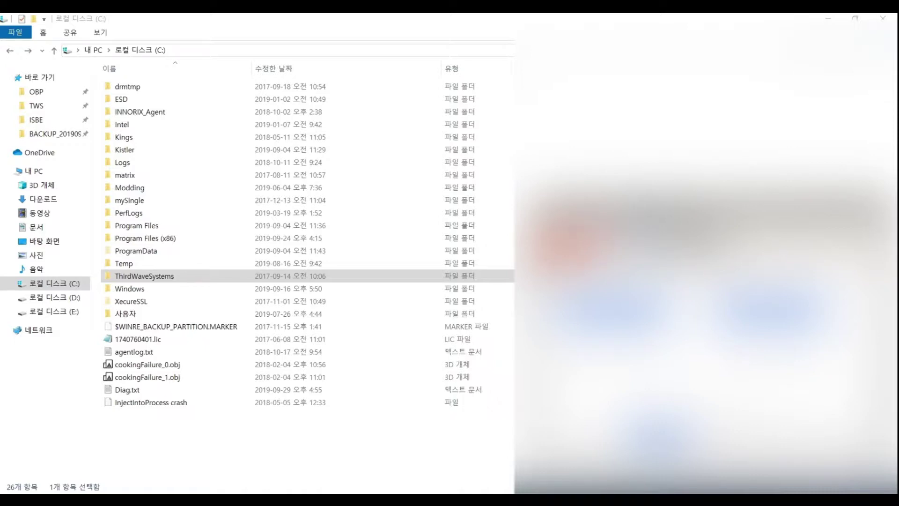
Go to the TWSLicense folder inside ThirdWaveSystems\AdvantEdge on the C: drive and show its full path
left_click(312, 275)
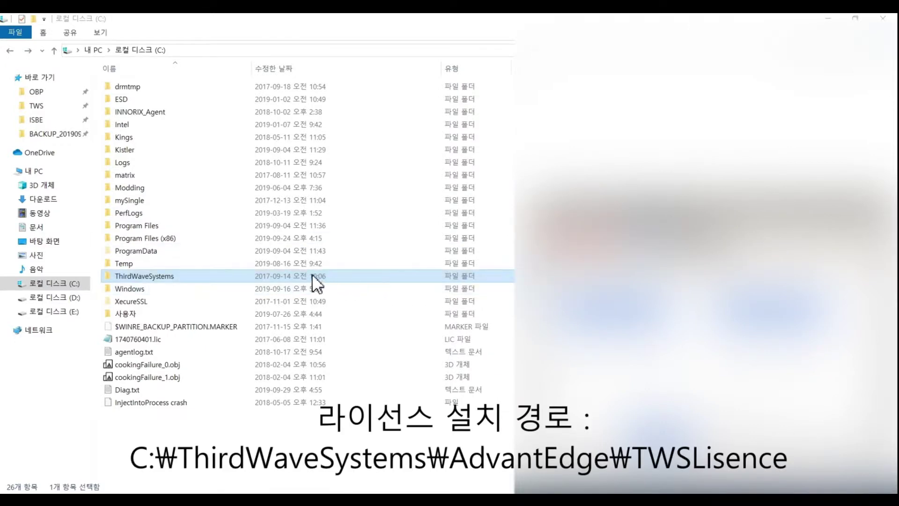
double_click(229, 278)
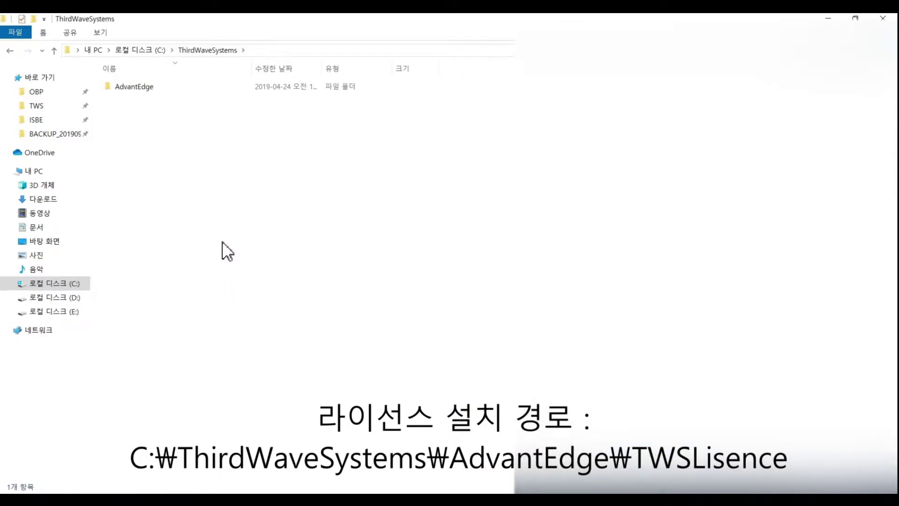
double_click(148, 87)
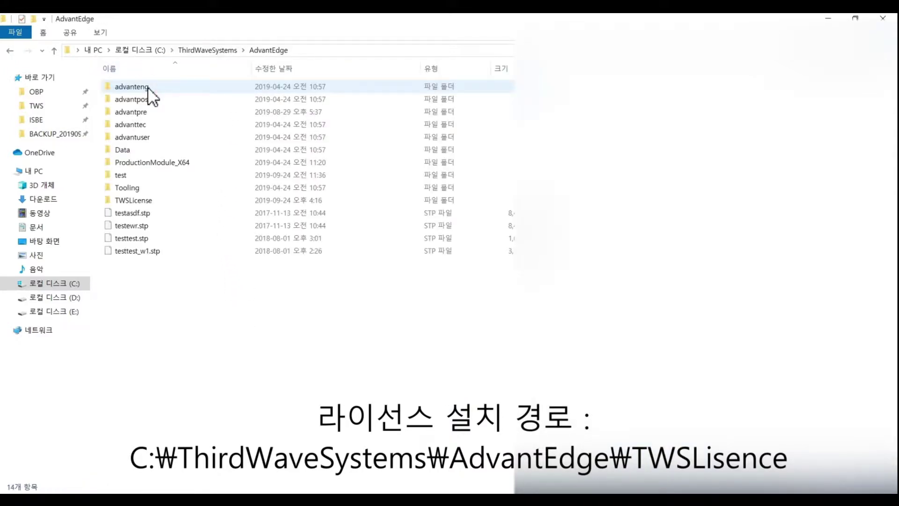
left_click(139, 201)
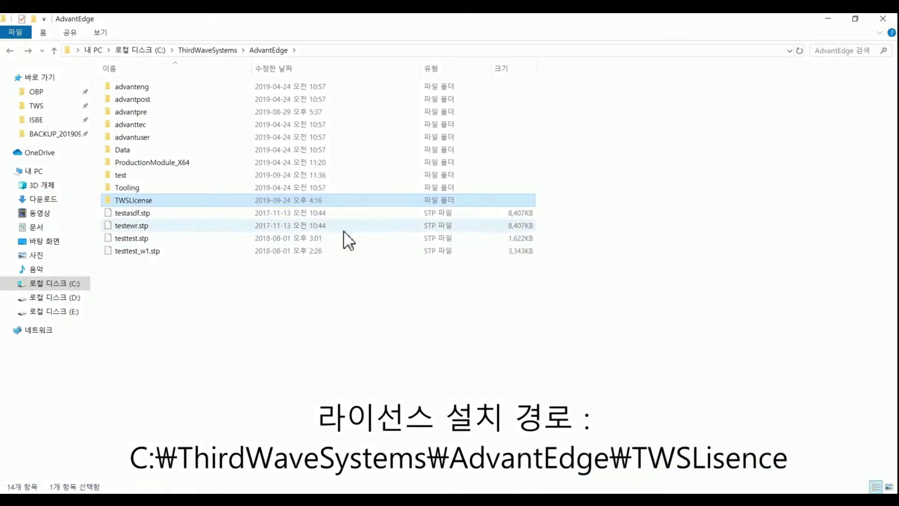
double_click(185, 199)
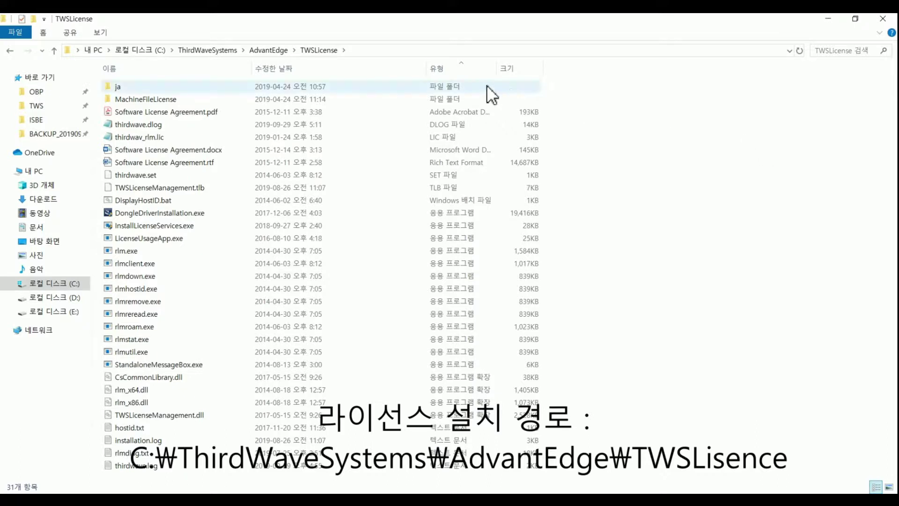
left_click(444, 49)
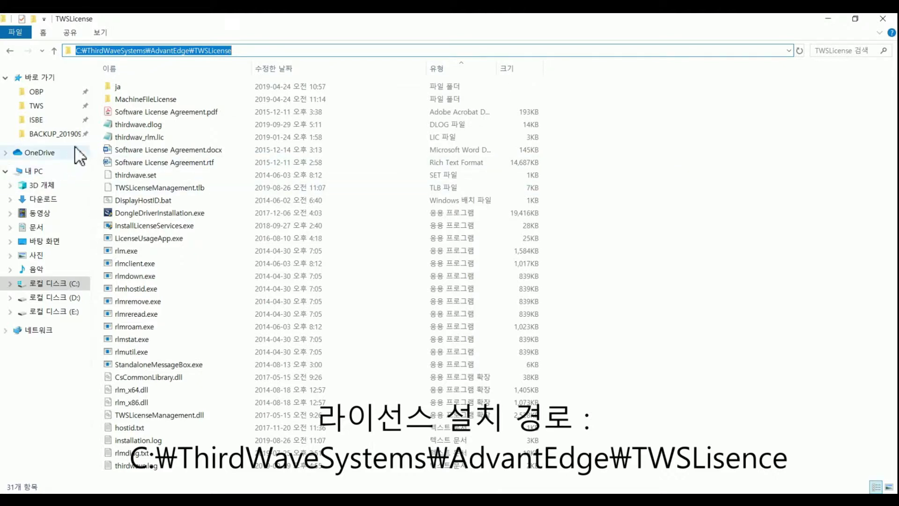
Open the license file thirdwav_rlm.lic with Notepad (메모장), without making it the default app for .lic files
left_click(131, 136)
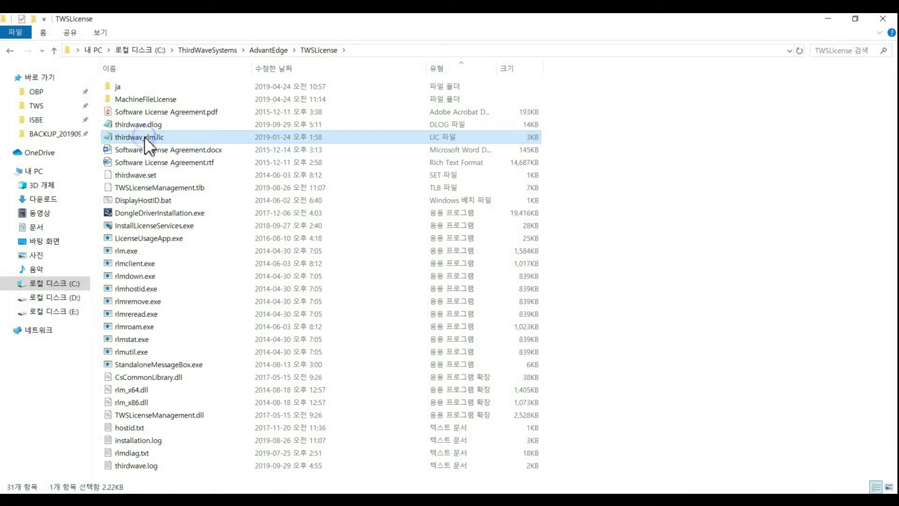
right_click(145, 136)
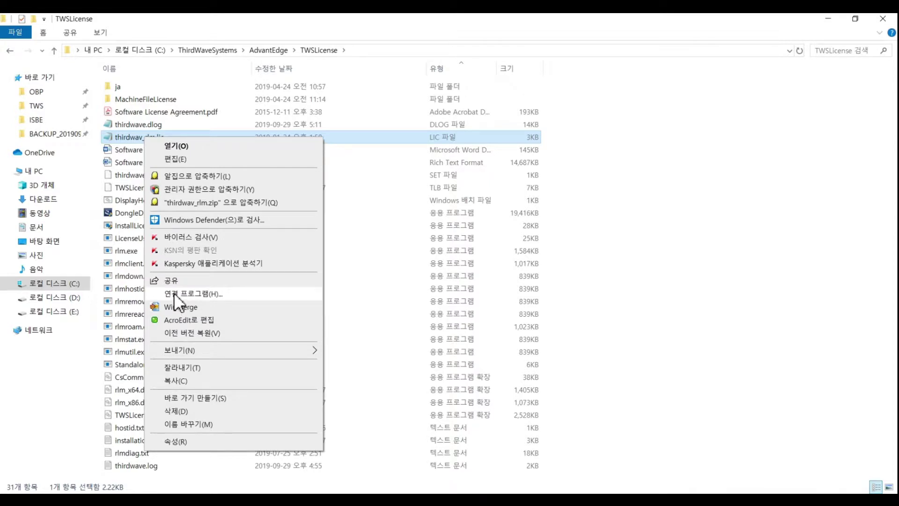
left_click(226, 293)
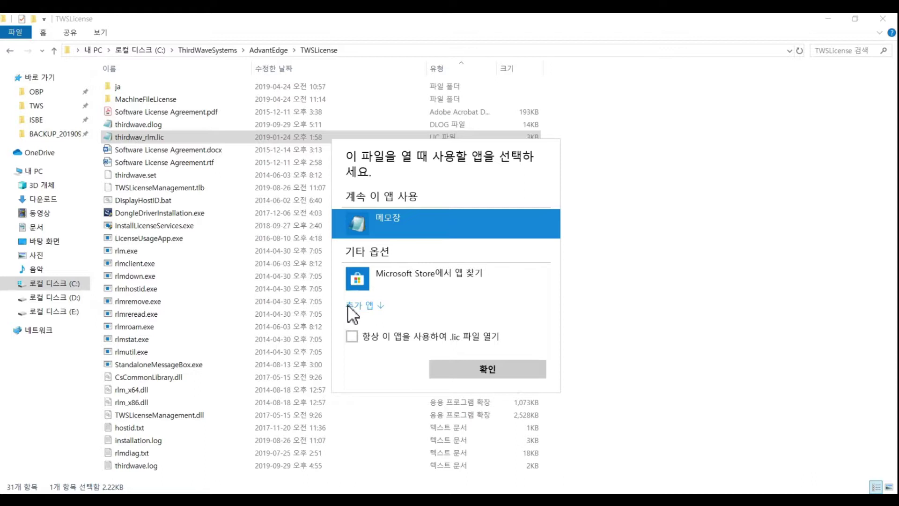
left_click(360, 306)
scroll(374, 341, "down", 4)
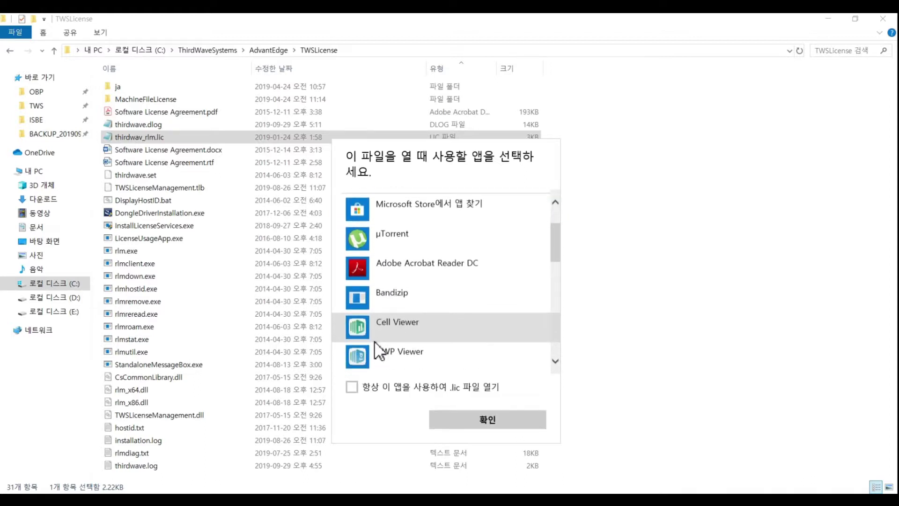
scroll(375, 341, "down", 7)
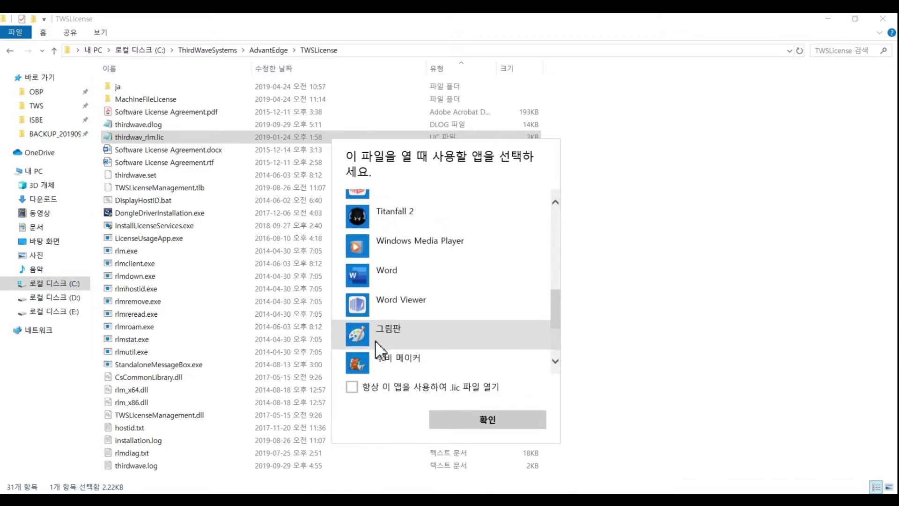
scroll(375, 340, "down", 3)
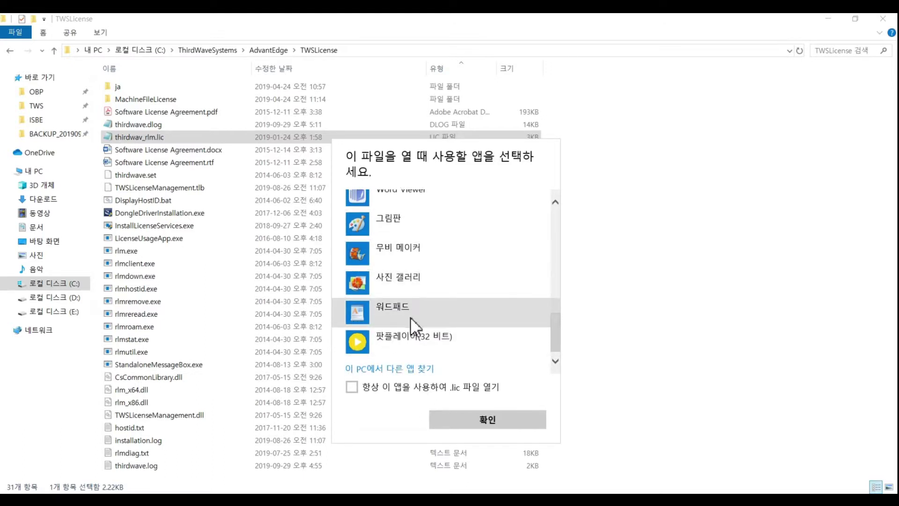
scroll(397, 291, "up", 10)
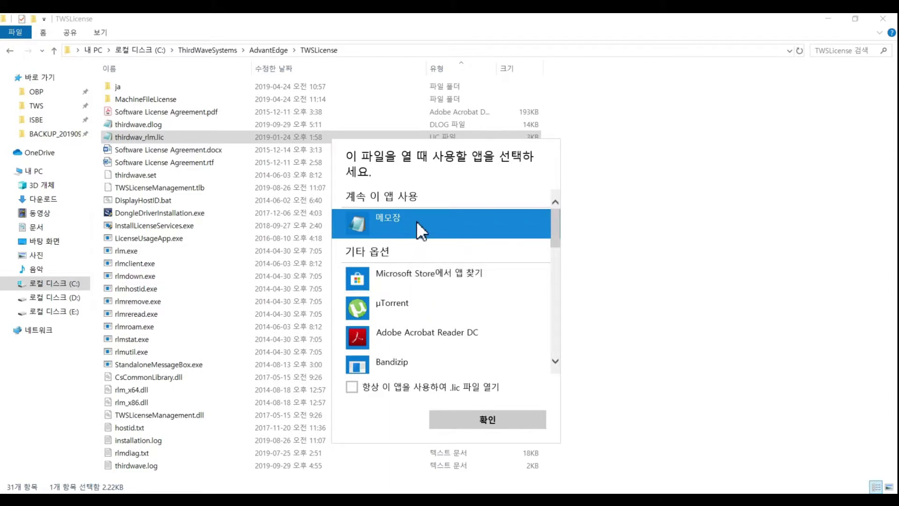
left_click(489, 415)
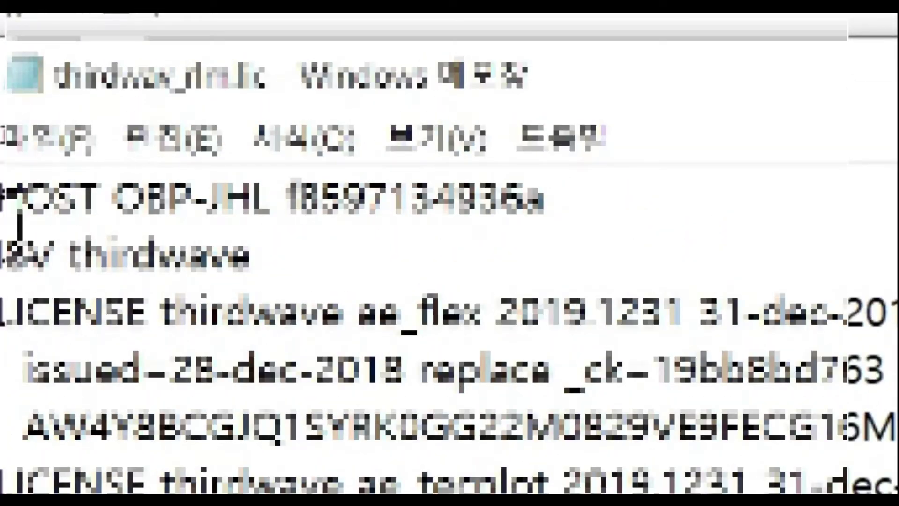
Examine the host name, host ID and expiry date in the license file, and close it
left_click_drag(5, 199, 280, 207)
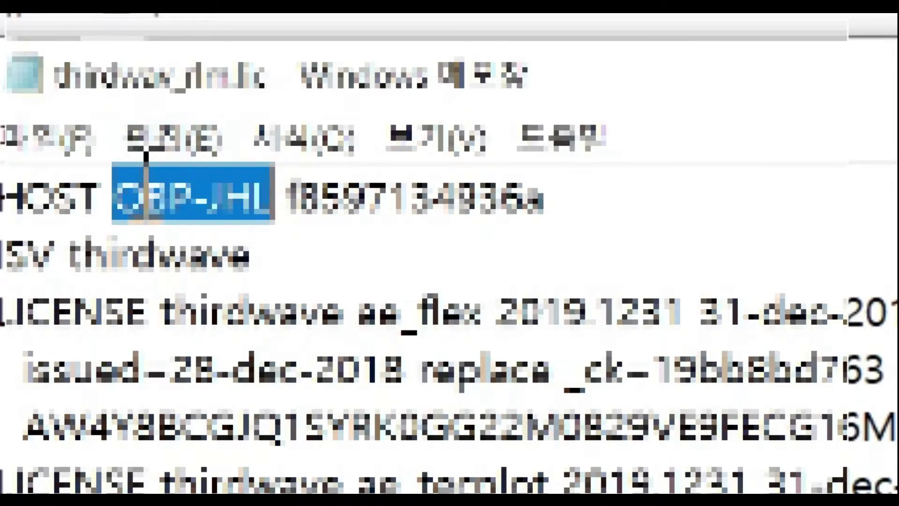
left_click_drag(295, 199, 551, 196)
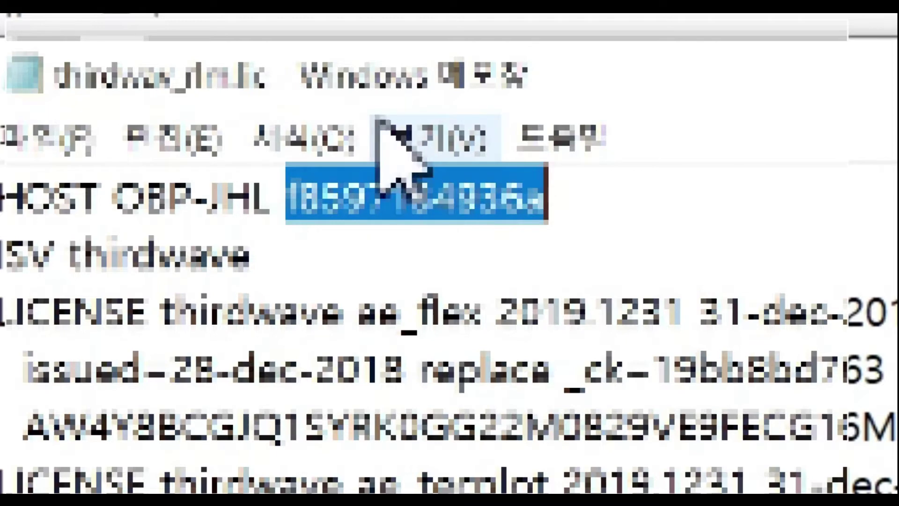
left_click_drag(115, 194, 577, 209)
left_click(458, 208)
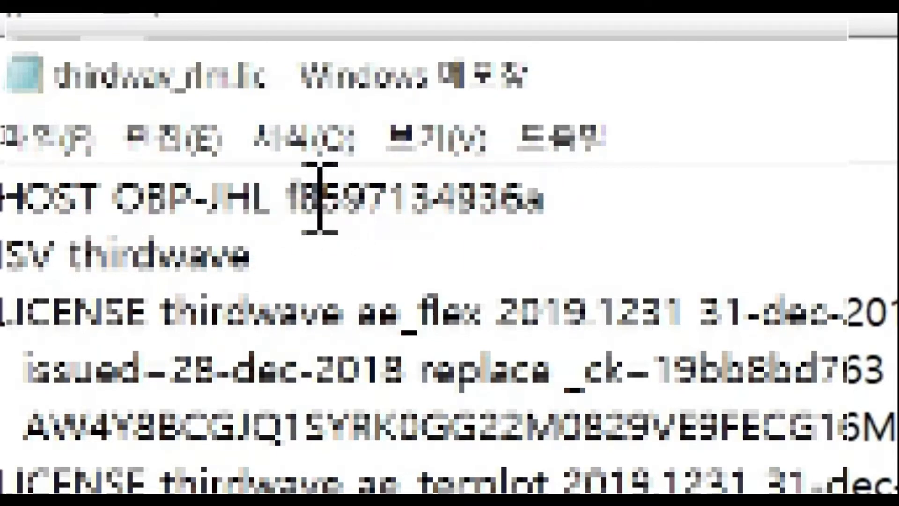
left_click_drag(288, 196, 546, 206)
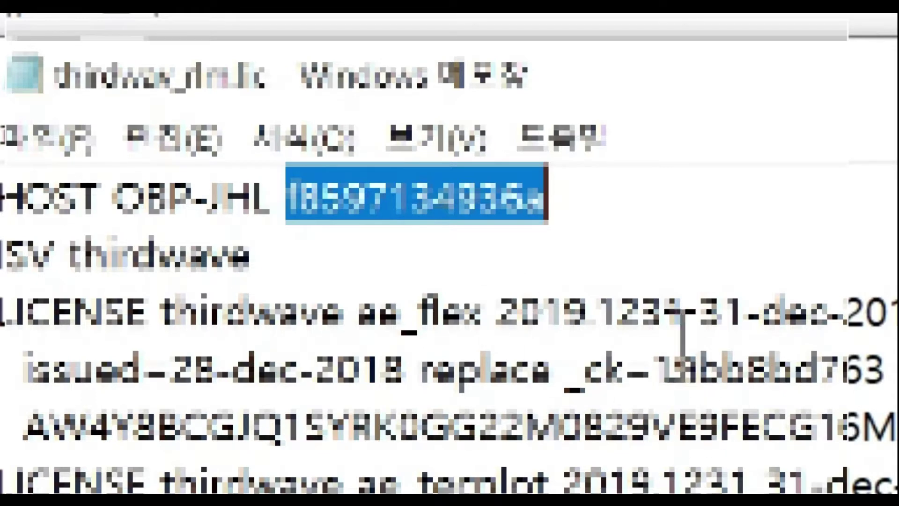
left_click_drag(496, 309, 897, 309)
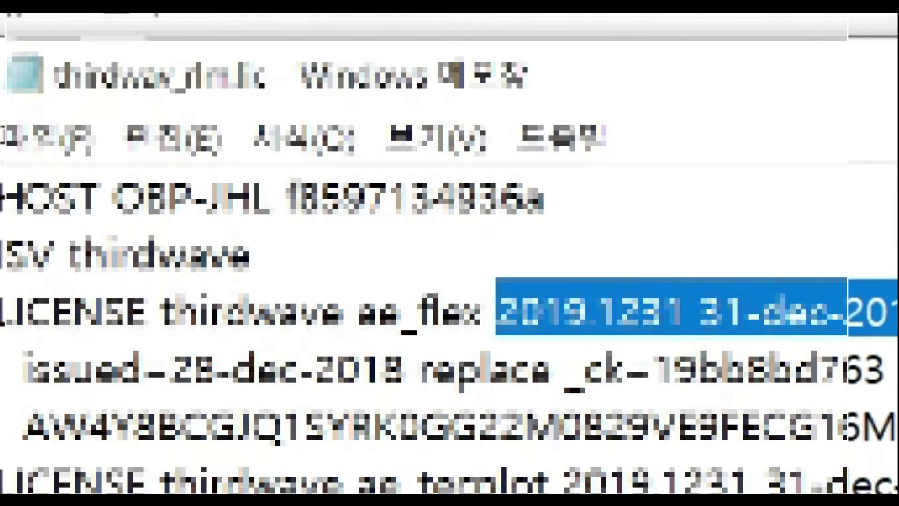
key("alt+F4")
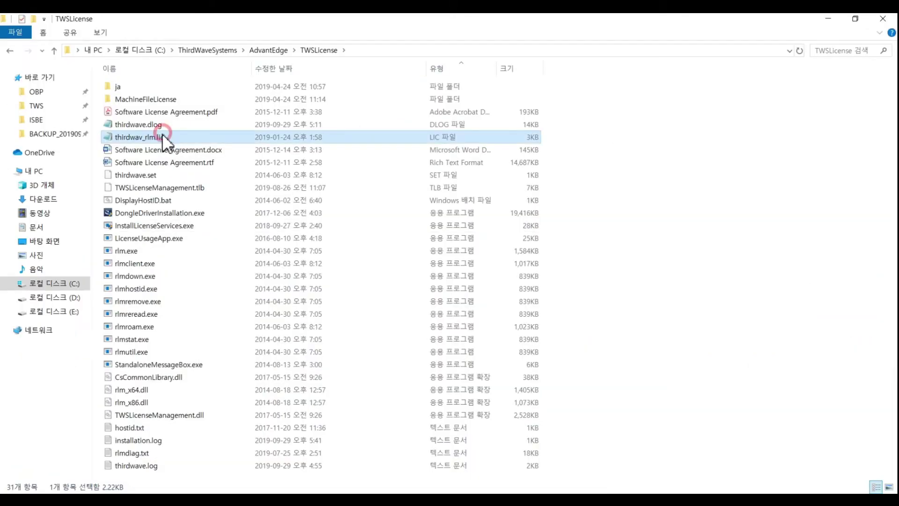
Run InstallLicenseServices.exe from the TWSLicense folder as administrator
left_click(188, 226)
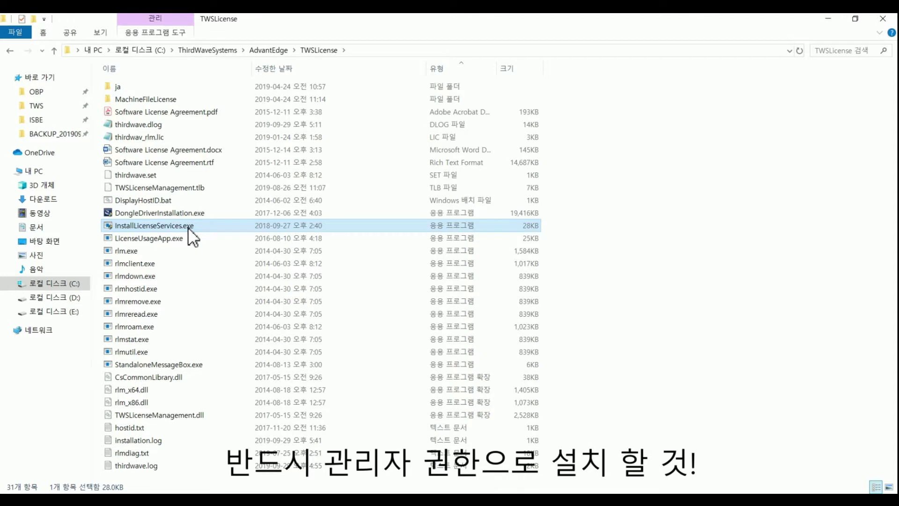
right_click(164, 223)
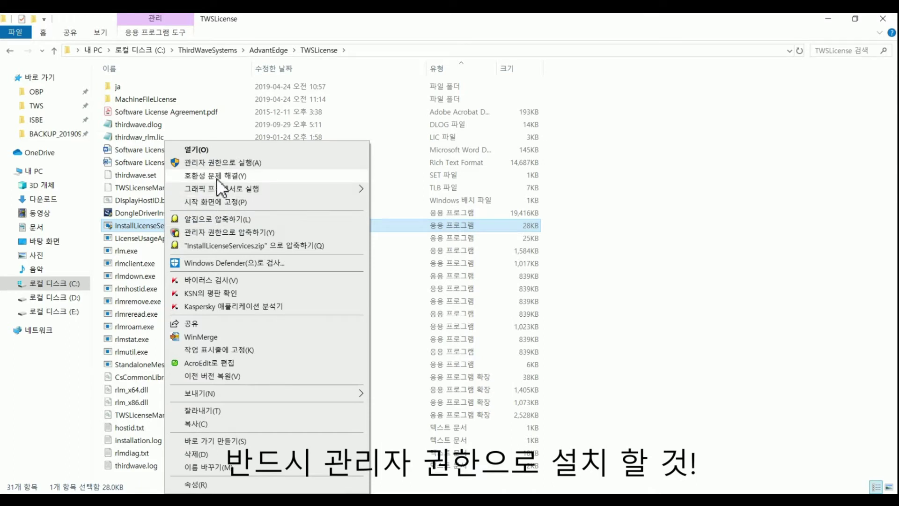
left_click(215, 163)
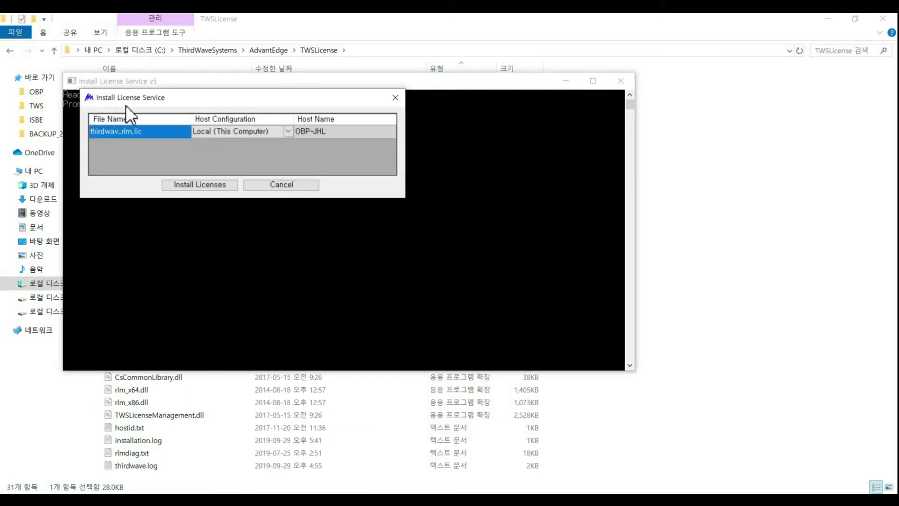
Set the host configuration of thirdwav_rlm.lic to Local (This Computer) and install the licenses
left_click_drag(167, 105, 201, 143)
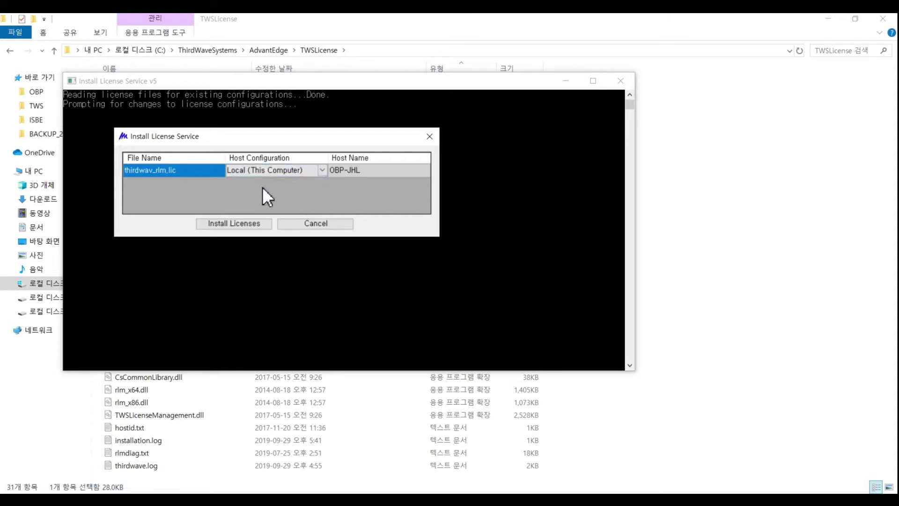
left_click(260, 165)
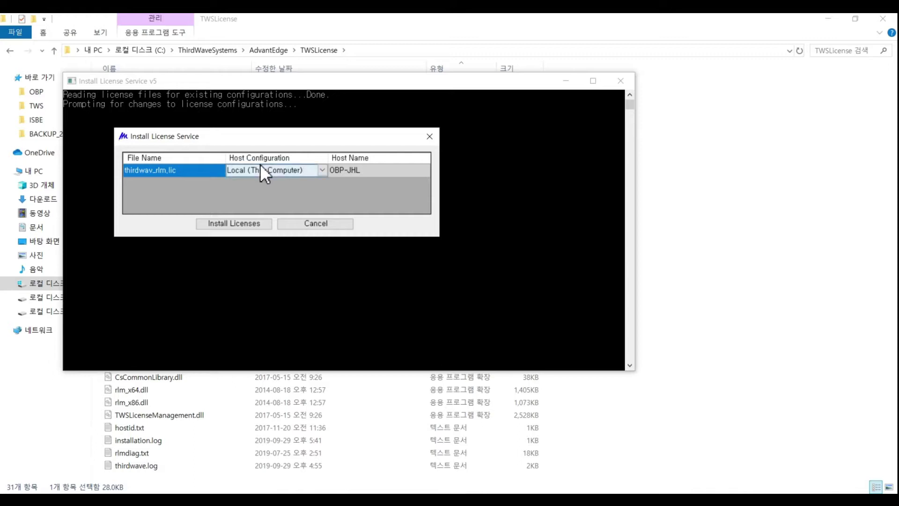
left_click(323, 170)
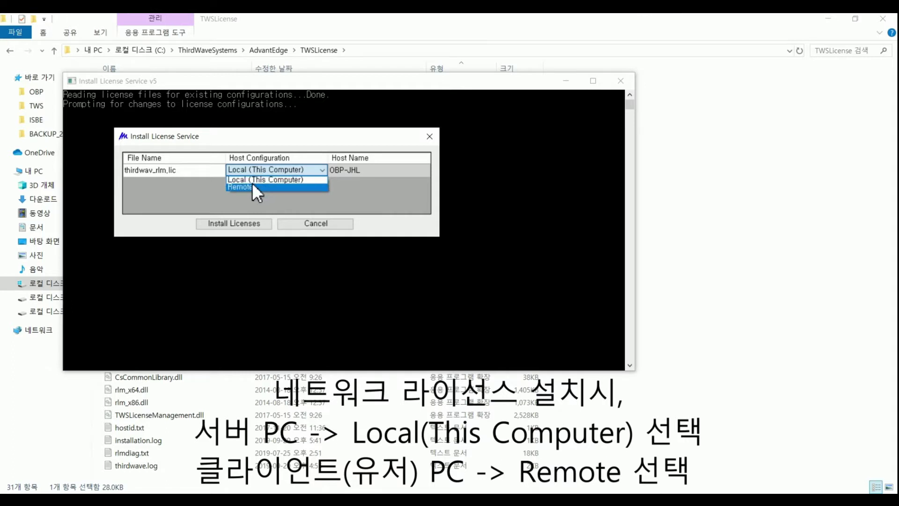
left_click(253, 186)
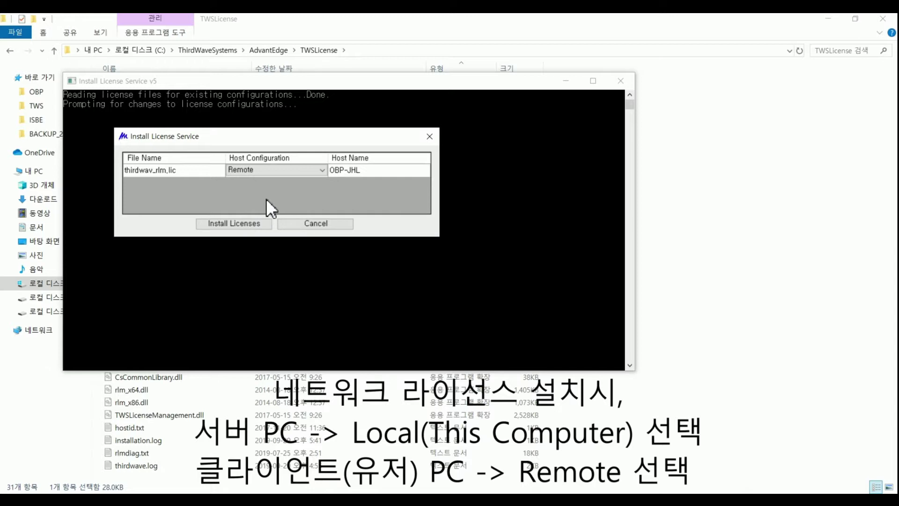
left_click(324, 170)
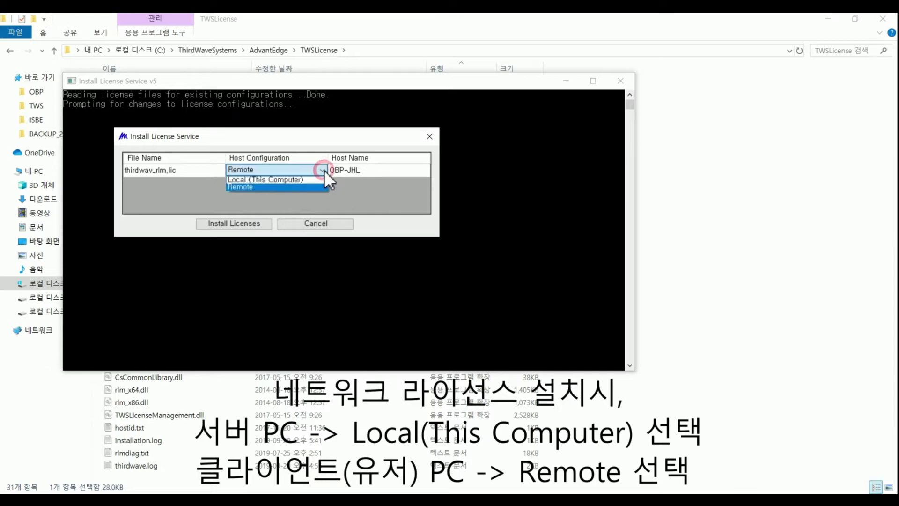
left_click(285, 180)
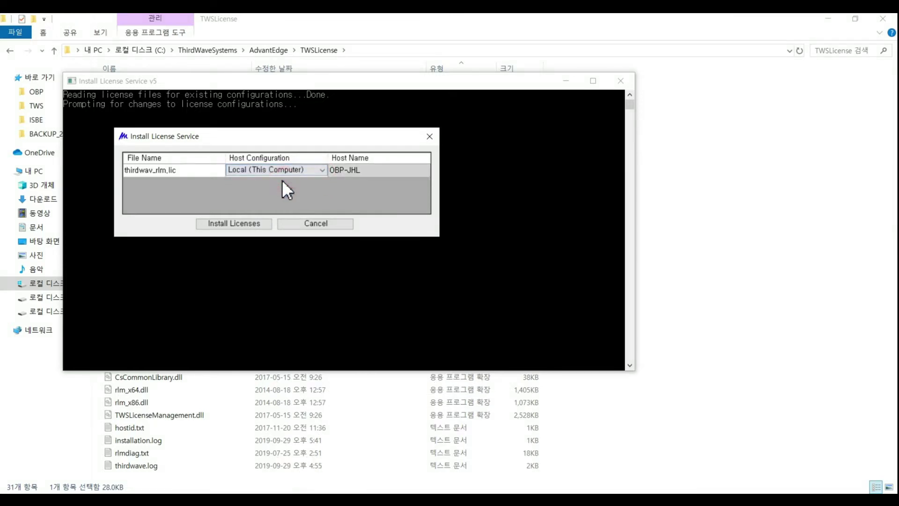
left_click(231, 223)
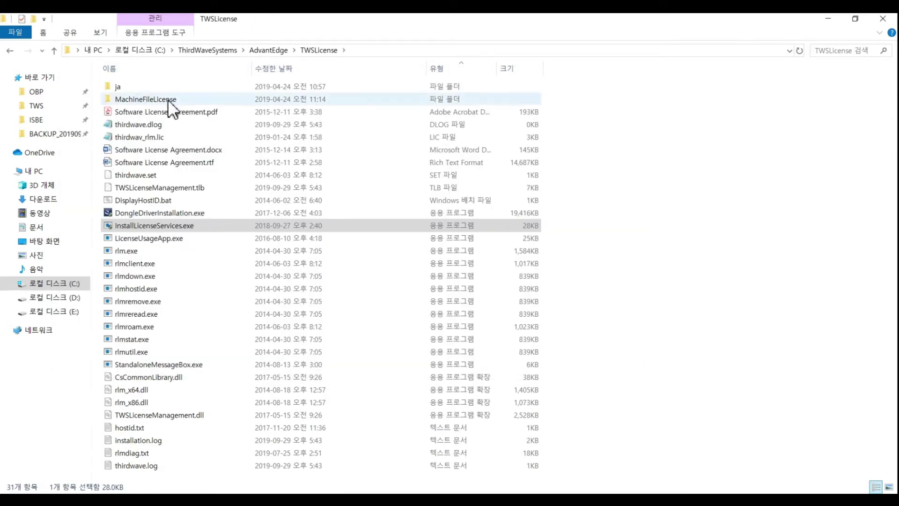
Run LicenseUsageApp.exe from the TWSLicense folder, examine the feature availability and expiration dates in the License Monitor, and close it
left_click(138, 239)
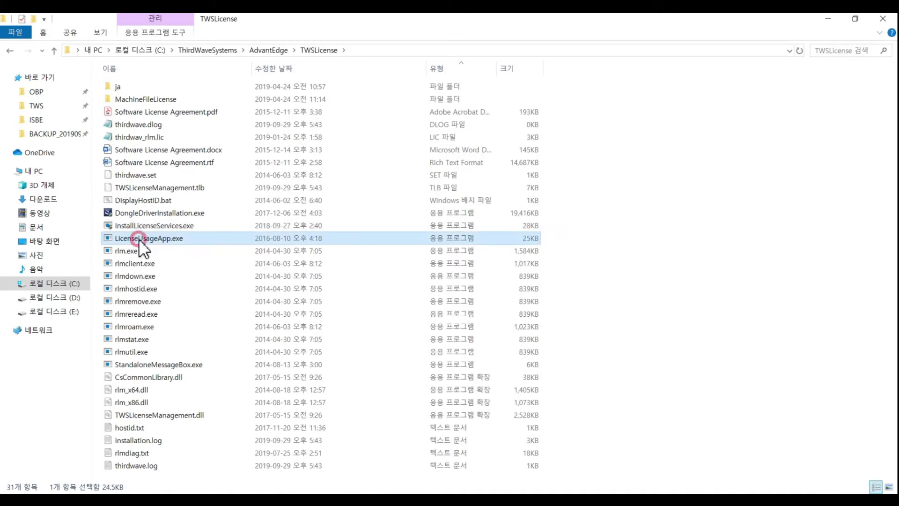
left_click(182, 241)
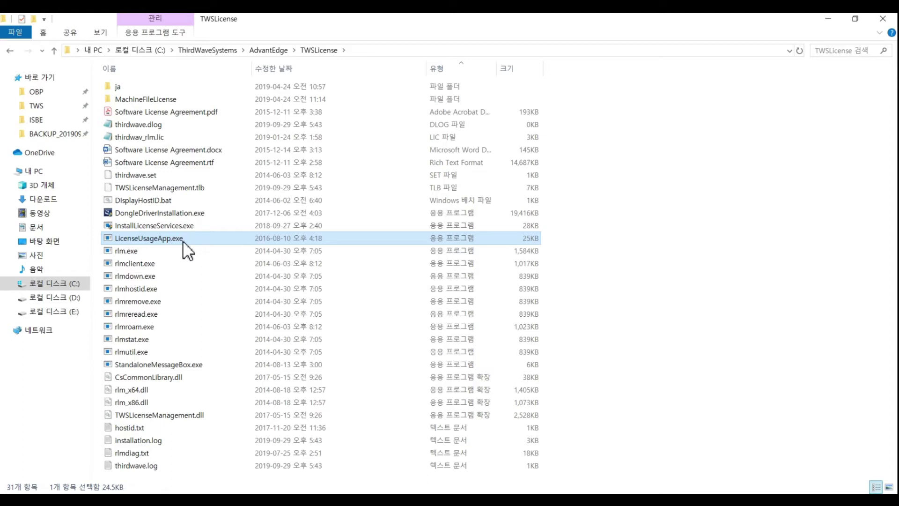
double_click(184, 239)
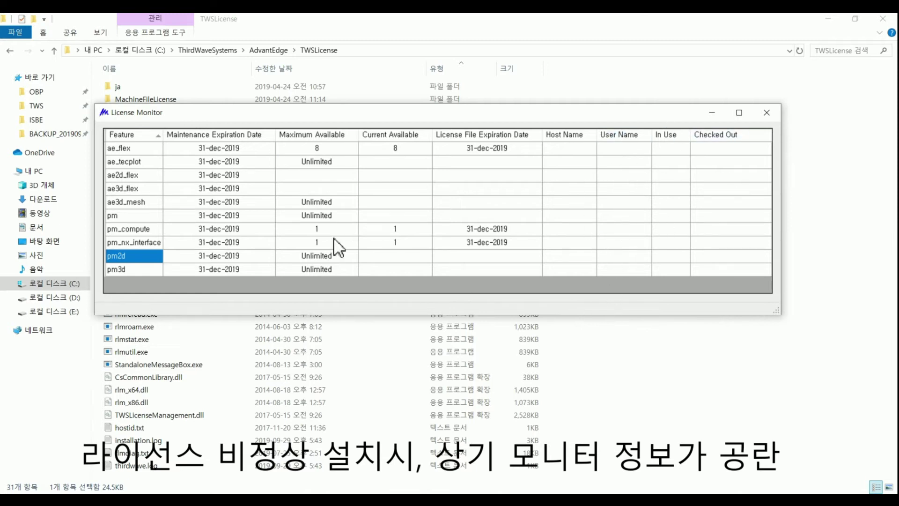
left_click(766, 112)
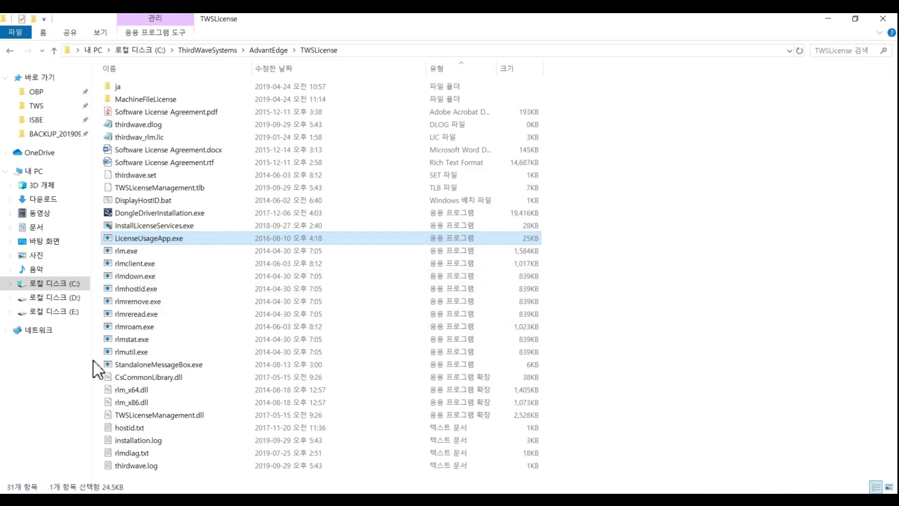
Launch Production Module 3D
key("super")
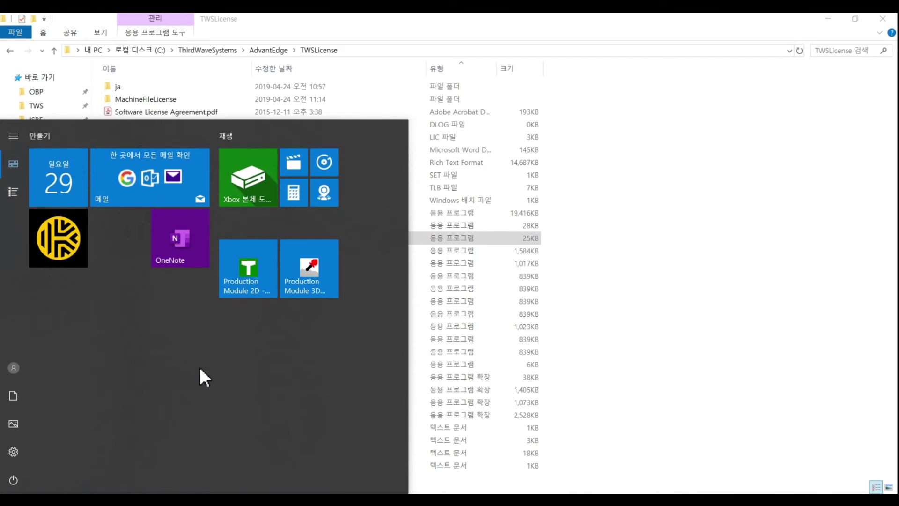
left_click(317, 263)
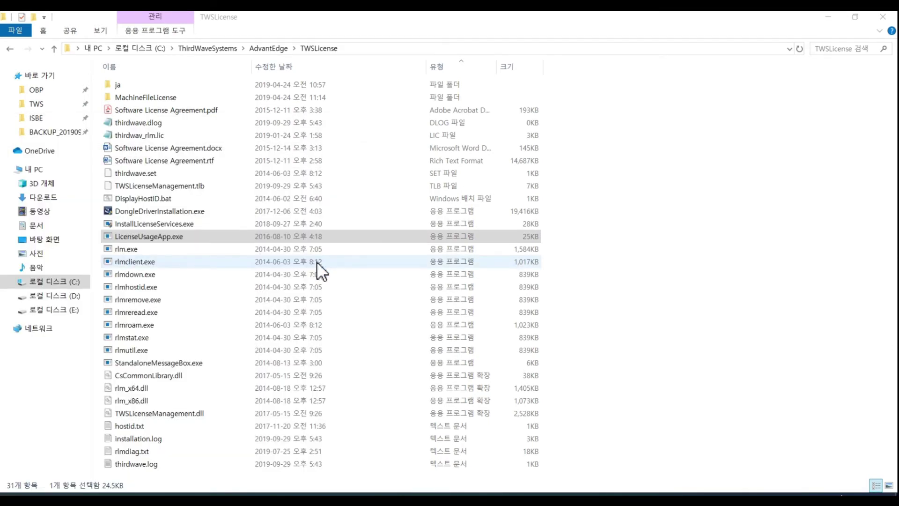